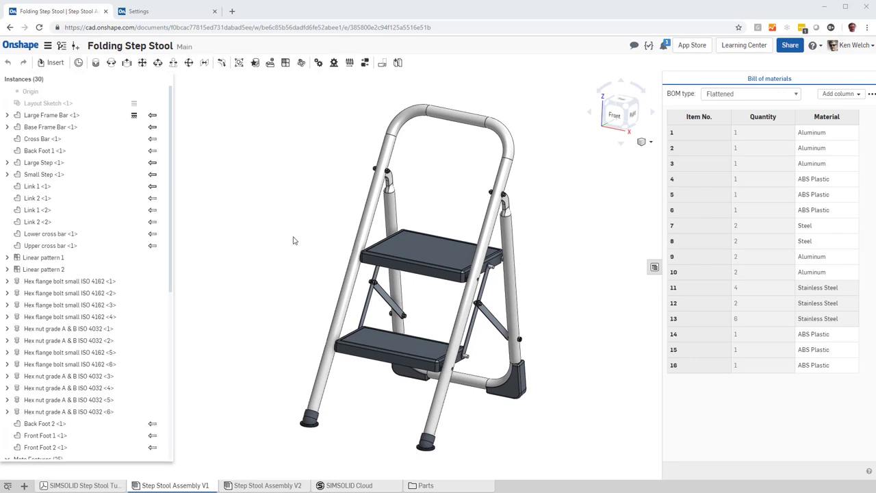
Look through the account preferences' material libraries, then dismiss the add-library window
{"action": "left_click", "coordinate": [154, 14]}
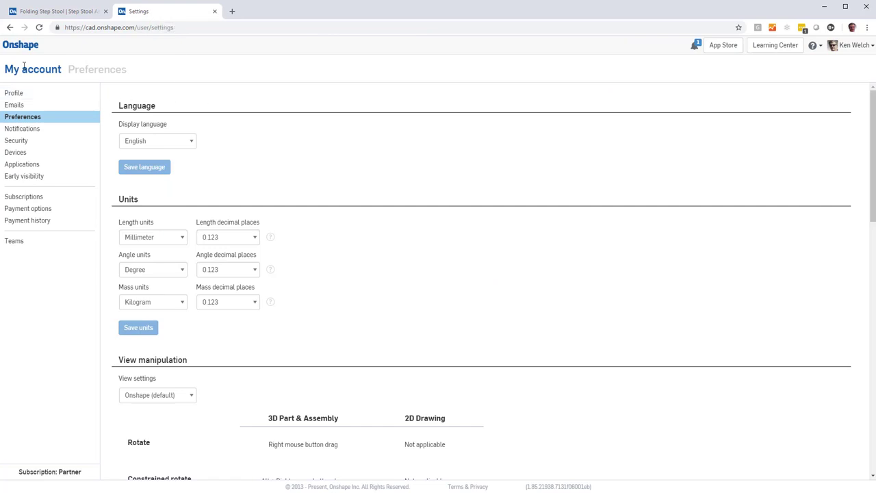
{"action": "scroll", "coordinate": [385, 361], "scroll_direction": "down", "scroll_amount": 5}
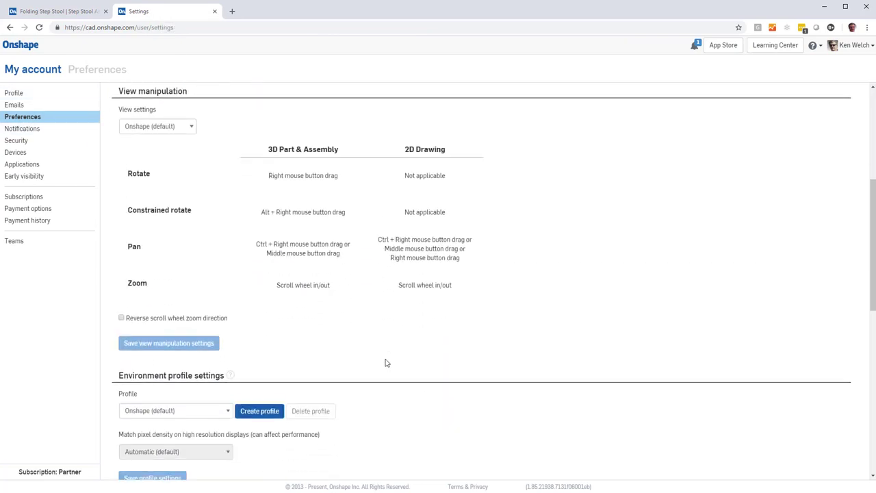
{"action": "scroll", "coordinate": [385, 363], "scroll_direction": "down", "scroll_amount": 6}
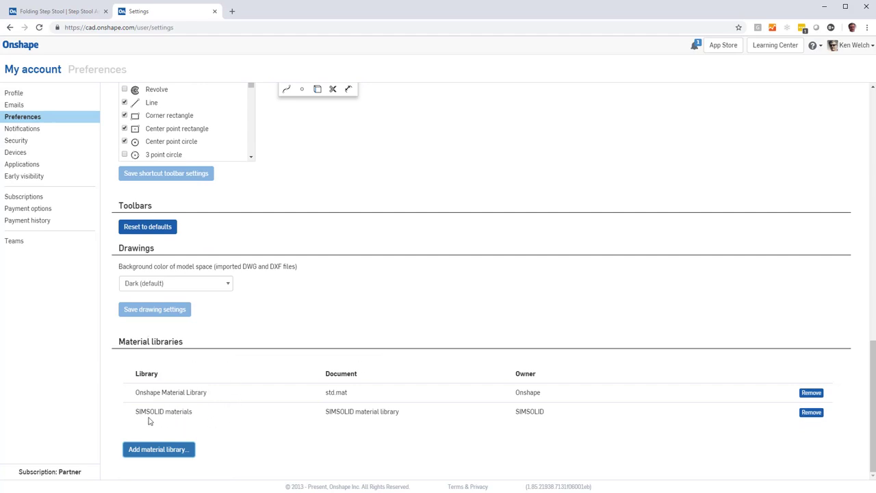
{"action": "left_click", "coordinate": [159, 452]}
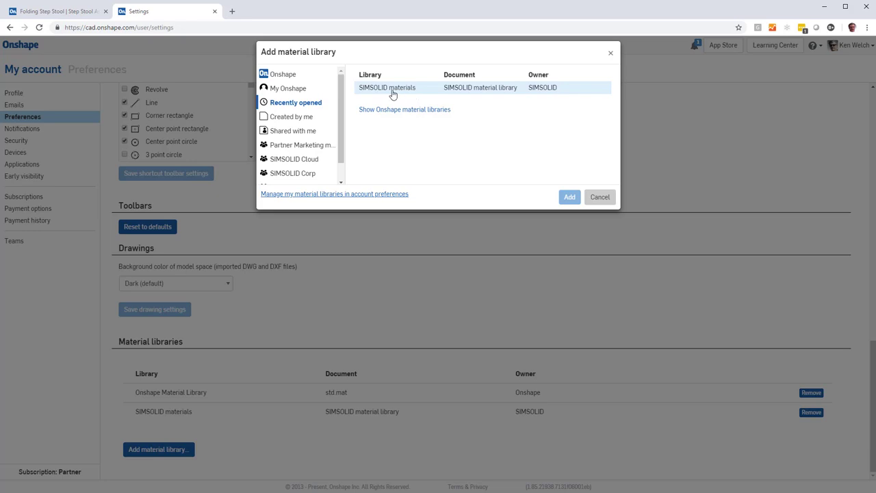
{"action": "left_click", "coordinate": [609, 53]}
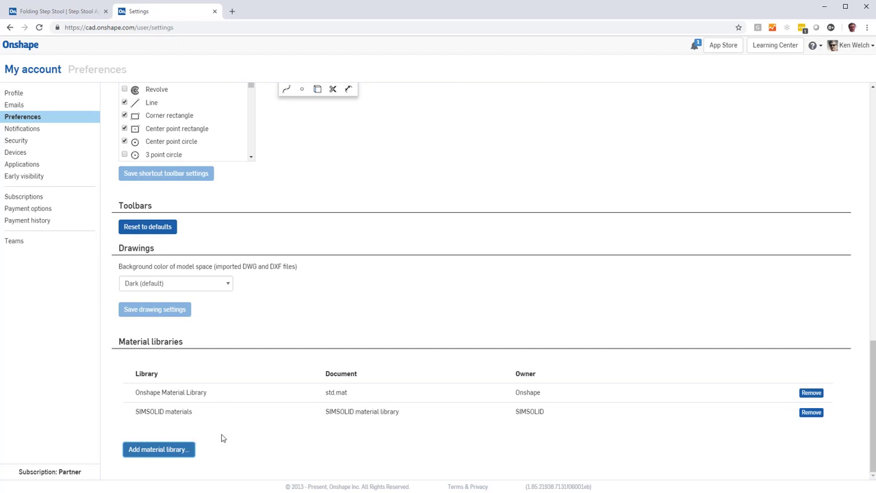
Open the Small Step part studio from the Folding Step Stool document's Parts folder
{"action": "left_click", "coordinate": [59, 11]}
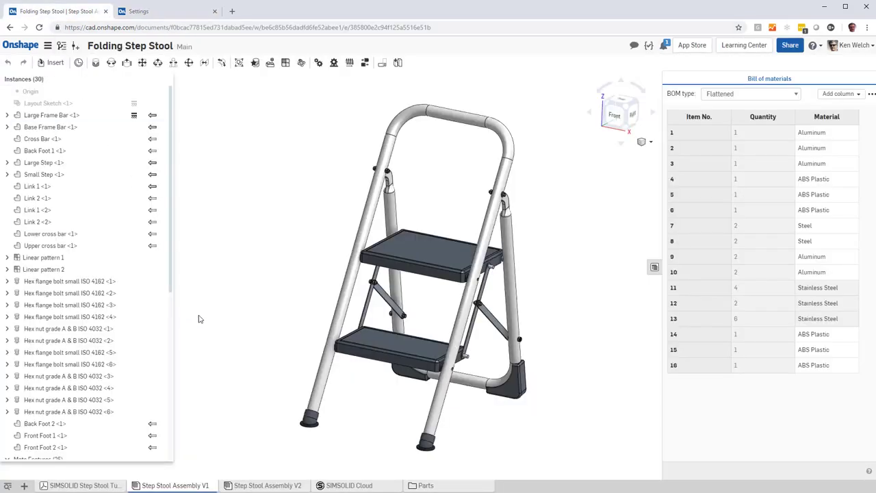
{"action": "left_click", "coordinate": [6, 485]}
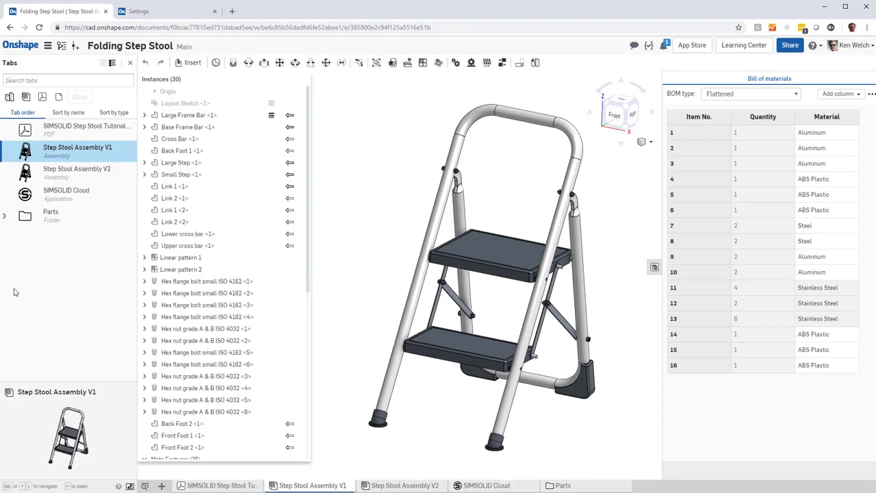
{"action": "left_click", "coordinate": [6, 217]}
{"action": "left_click", "coordinate": [67, 234]}
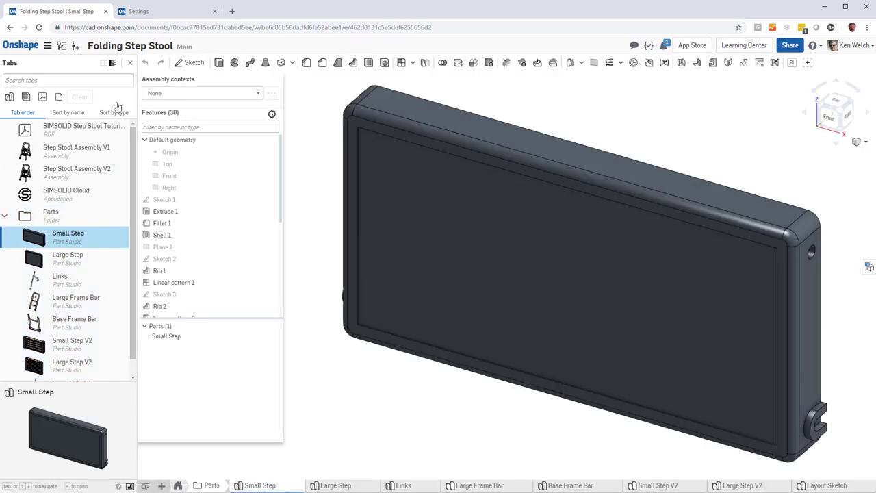
{"action": "left_click", "coordinate": [130, 62]}
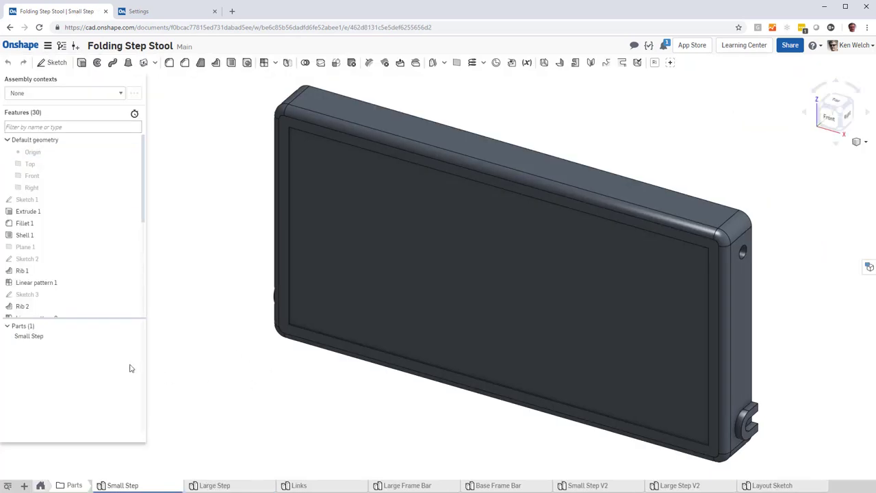
Bring up Assign material for Small Step, choose the SIMSOLID materials library, and close without applying
{"action": "left_click", "coordinate": [39, 336]}
{"action": "right_click", "coordinate": [39, 336]}
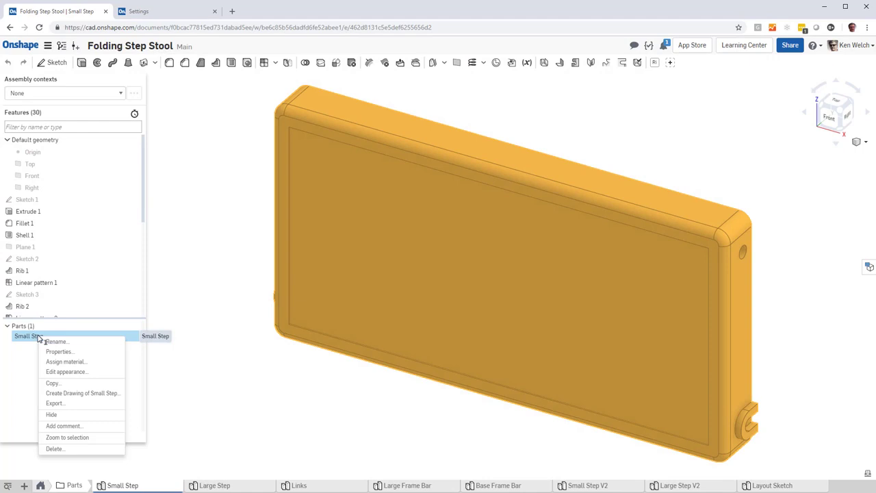
{"action": "left_click", "coordinate": [77, 363]}
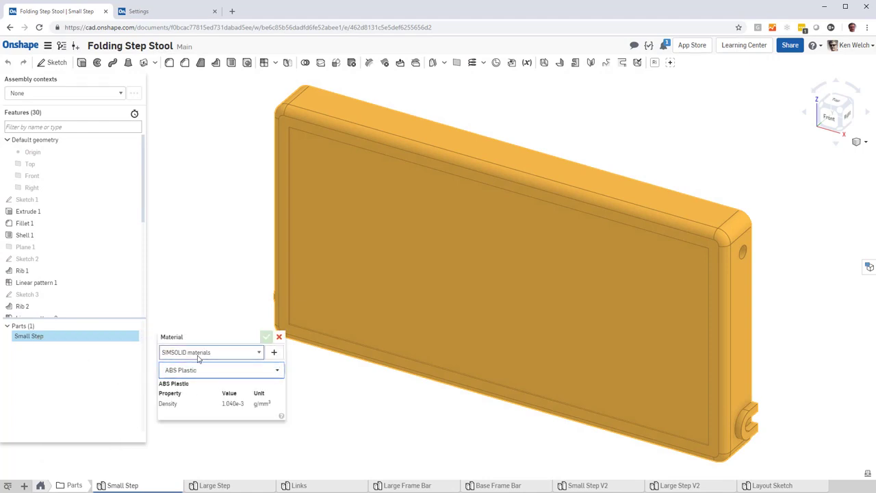
{"action": "left_click", "coordinate": [262, 354]}
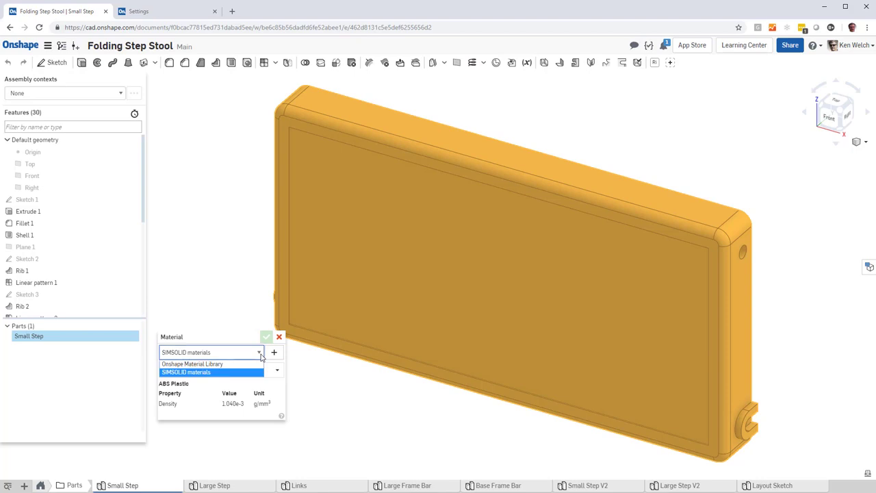
{"action": "left_click", "coordinate": [219, 372]}
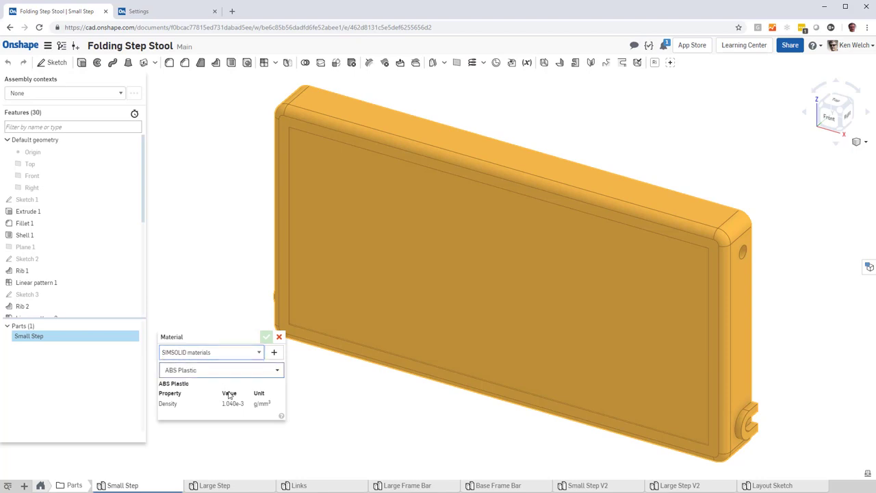
{"action": "left_click", "coordinate": [279, 337]}
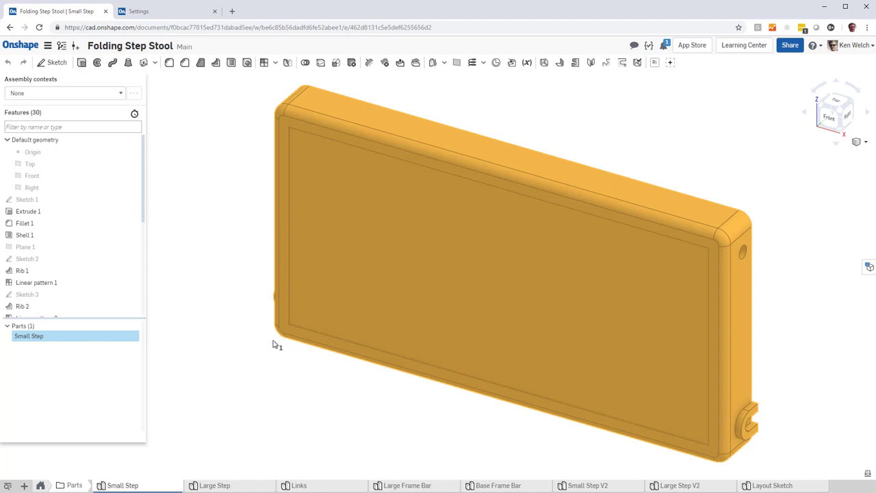
Create a new SIMSOLID Cloud project from Step Stool Assembly V1
{"action": "left_click", "coordinate": [41, 486]}
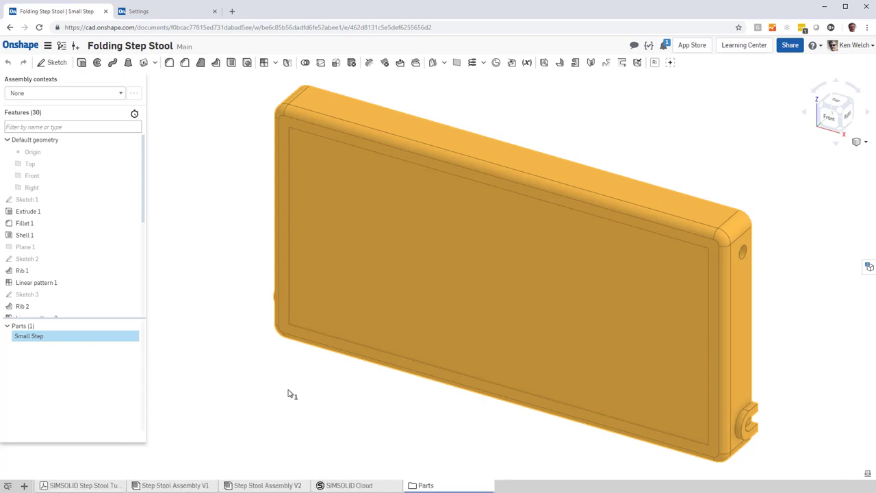
{"action": "left_click", "coordinate": [349, 486]}
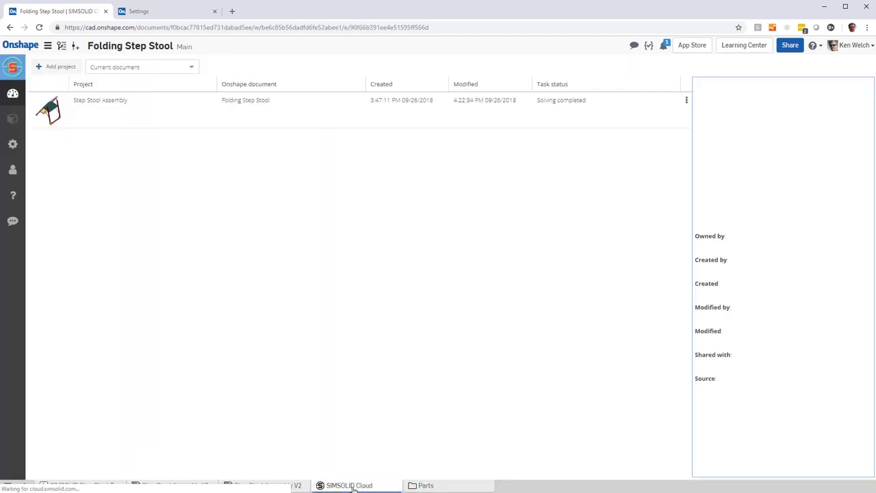
{"action": "left_click", "coordinate": [54, 67]}
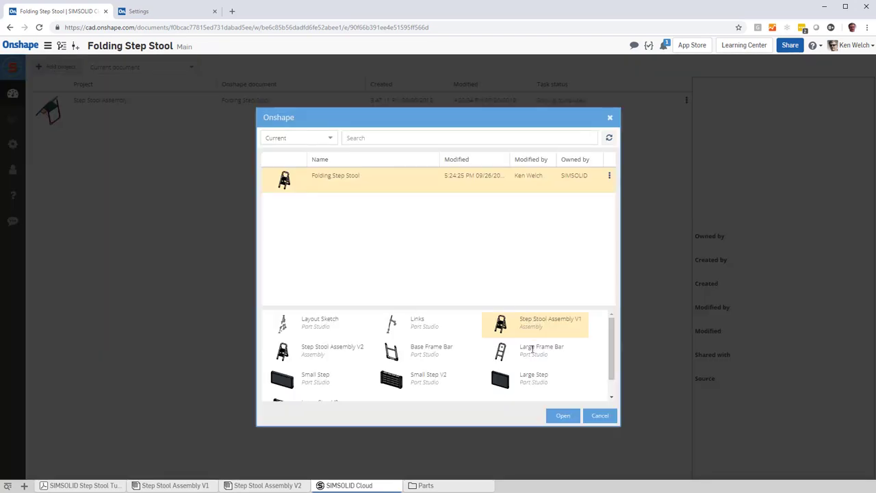
{"action": "double_click", "coordinate": [503, 330]}
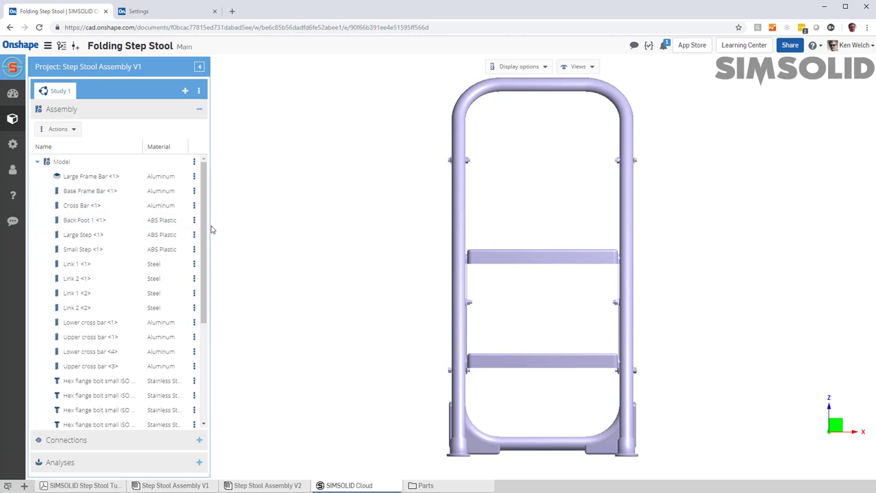
{"action": "mouse_move", "coordinate": [485, 374]}
{"action": "left_mouse_down"}
{"action": "mouse_move", "coordinate": [420, 366]}
{"action": "mouse_move", "coordinate": [497, 358]}
{"action": "mouse_move", "coordinate": [489, 384]}
{"action": "left_mouse_up"}
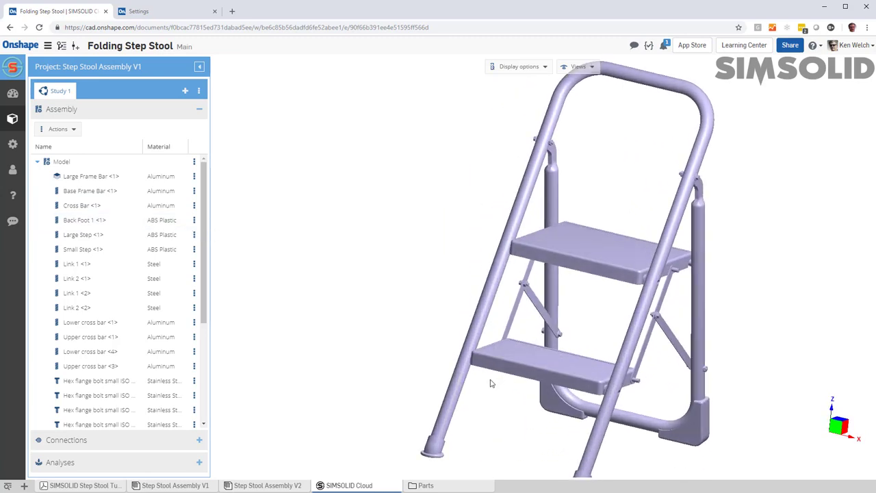
{"action": "right_click_drag", "start_coordinate": [490, 383], "coordinate": [496, 315]}
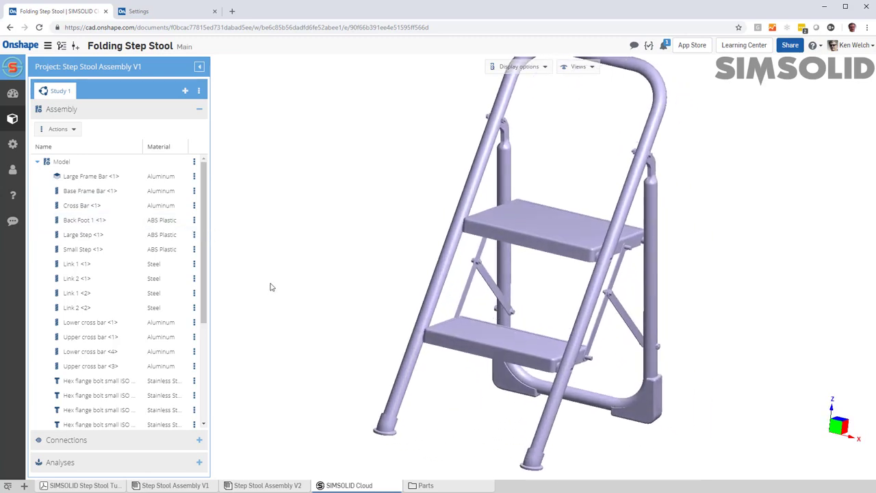
Show the Step Stool Assembly V1 assembly and its bill of materials with each part's material
{"action": "key", "text": "f"}
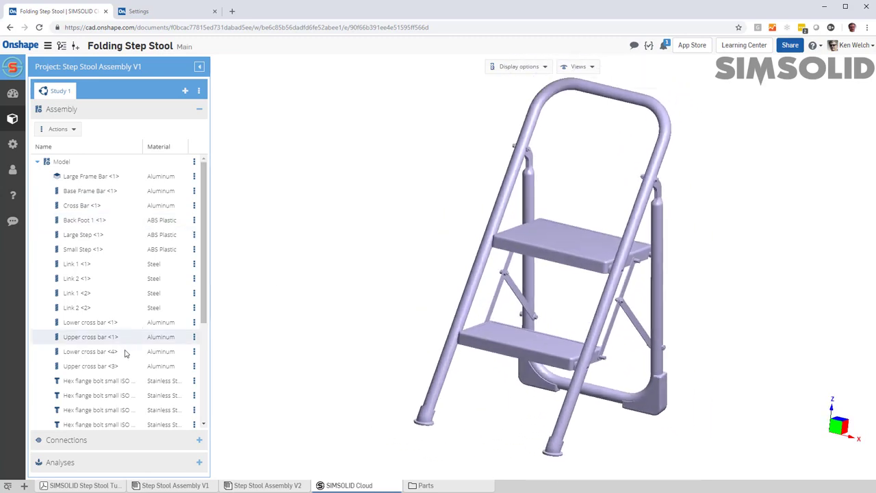
{"action": "left_click", "coordinate": [190, 486]}
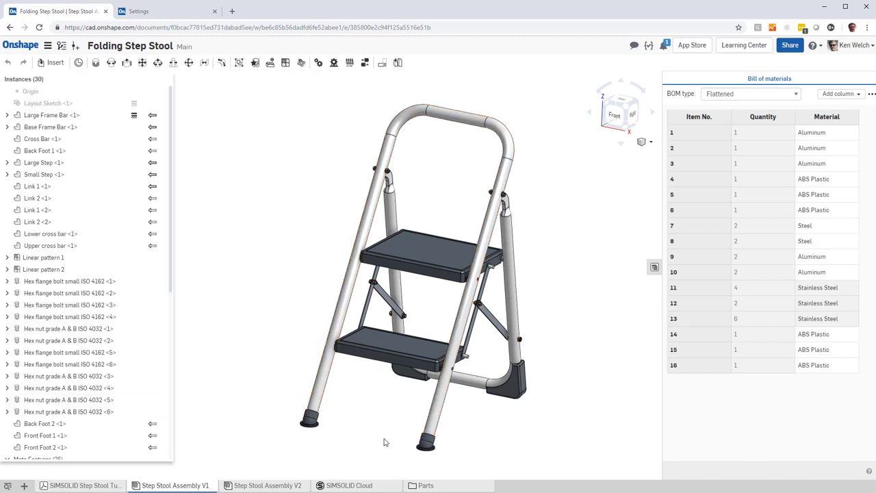
{"action": "mouse_move", "coordinate": [367, 487]}
Edit the first hex flange bolt's standard content, keeping its material as Stainless Steel
{"action": "left_click", "coordinate": [104, 283]}
{"action": "right_click", "coordinate": [104, 283]}
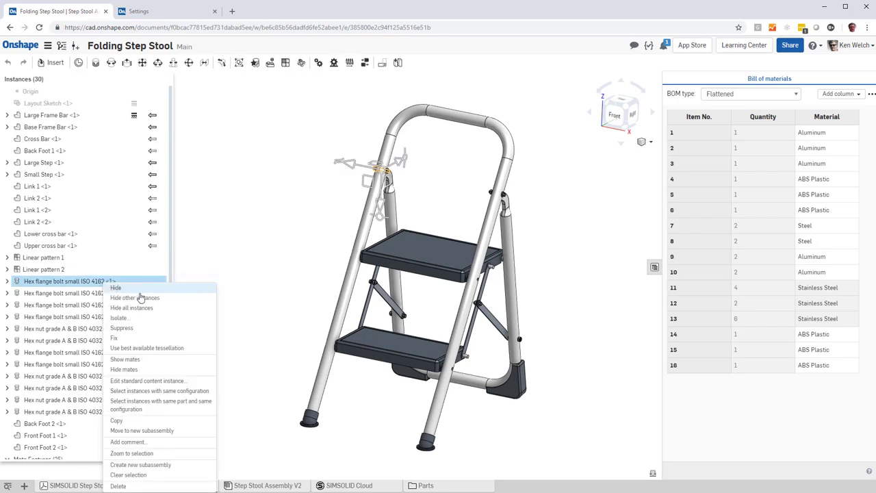
{"action": "left_click", "coordinate": [148, 380]}
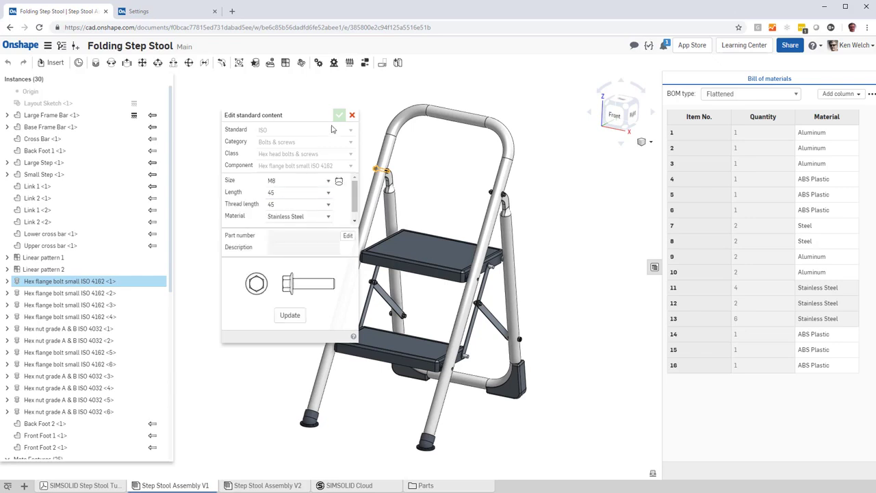
{"action": "left_click", "coordinate": [328, 217]}
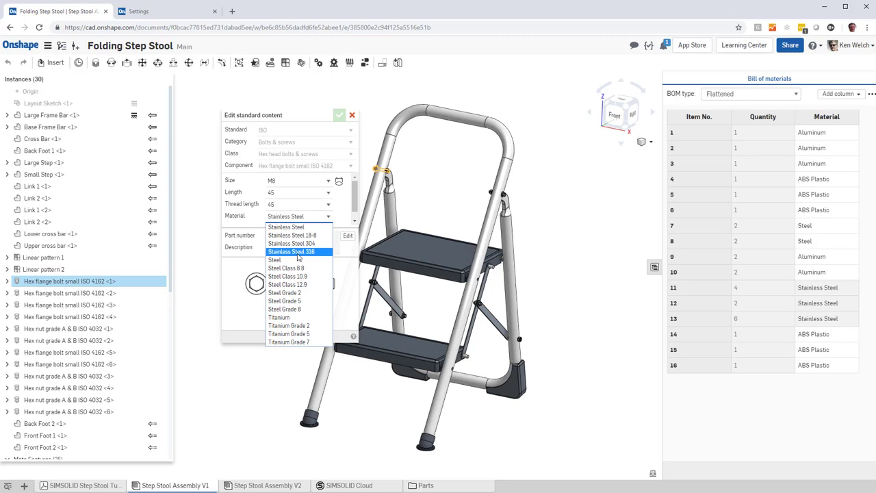
{"action": "left_click", "coordinate": [196, 232]}
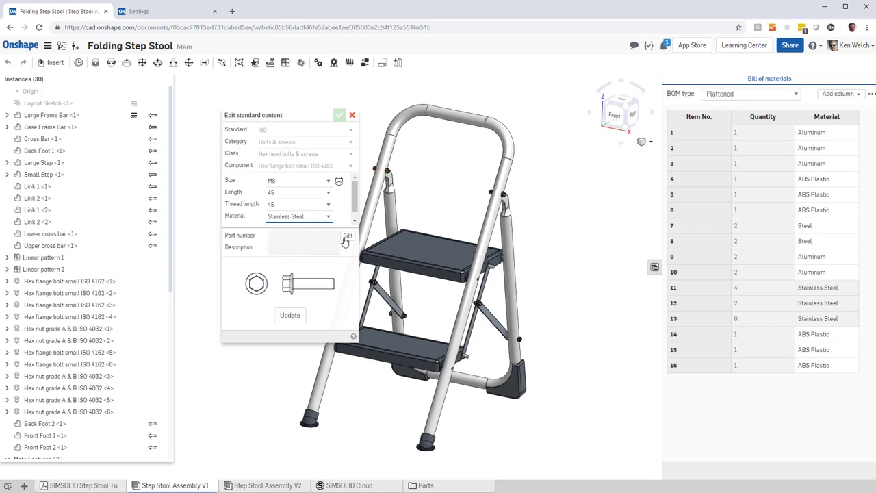
Open SIMSOLID's material libraries and view Stainless Steel in Onshape Bolts/Nuts/Washers
{"action": "left_click", "coordinate": [350, 485]}
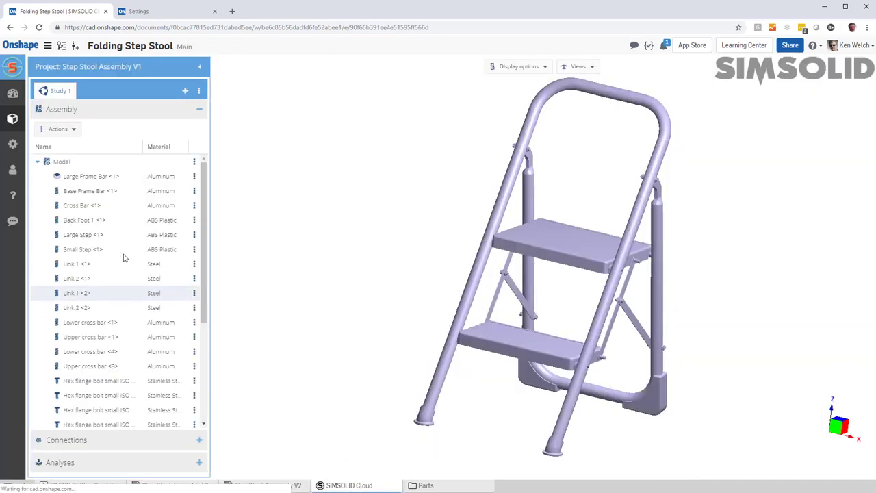
{"action": "left_click", "coordinate": [13, 144]}
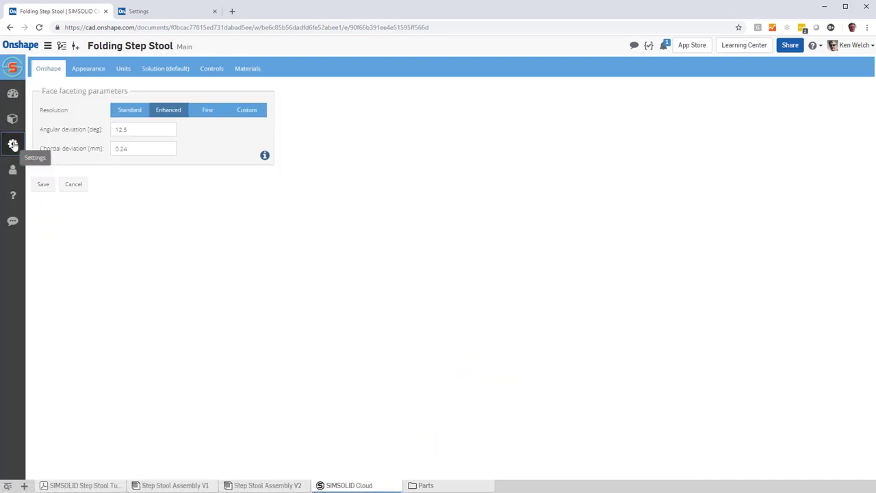
{"action": "left_click", "coordinate": [249, 69]}
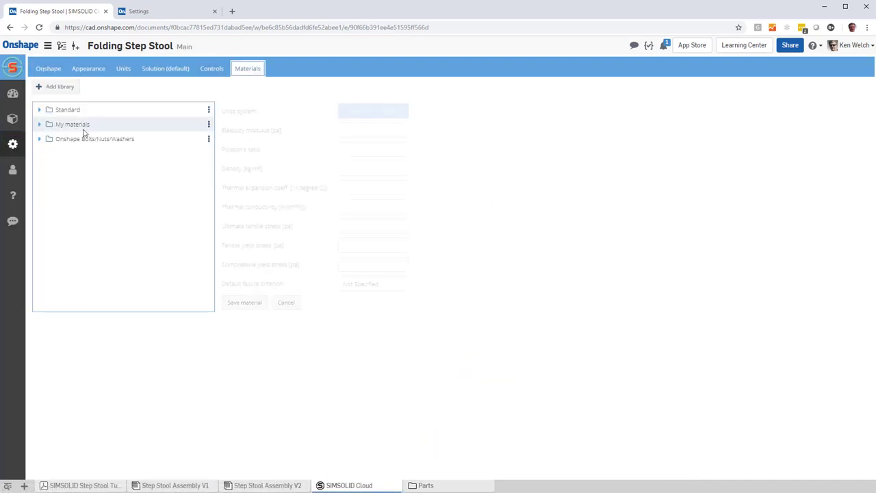
{"action": "left_click", "coordinate": [40, 139]}
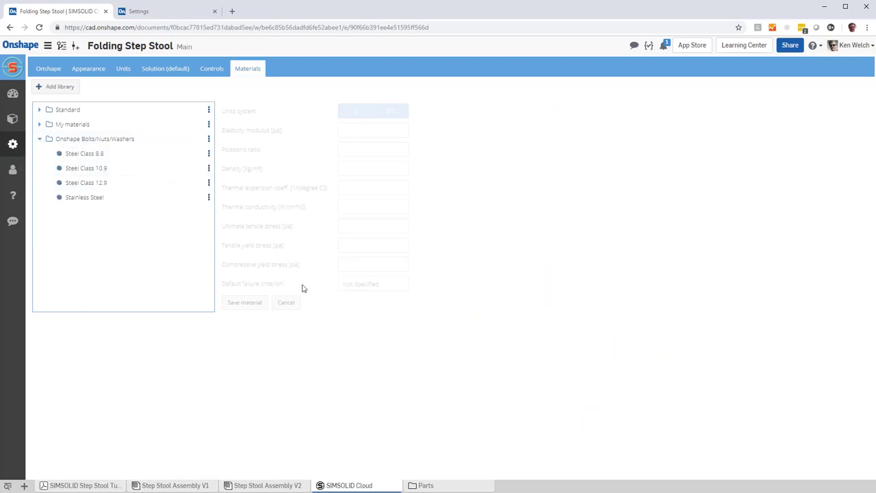
{"action": "left_click", "coordinate": [108, 198]}
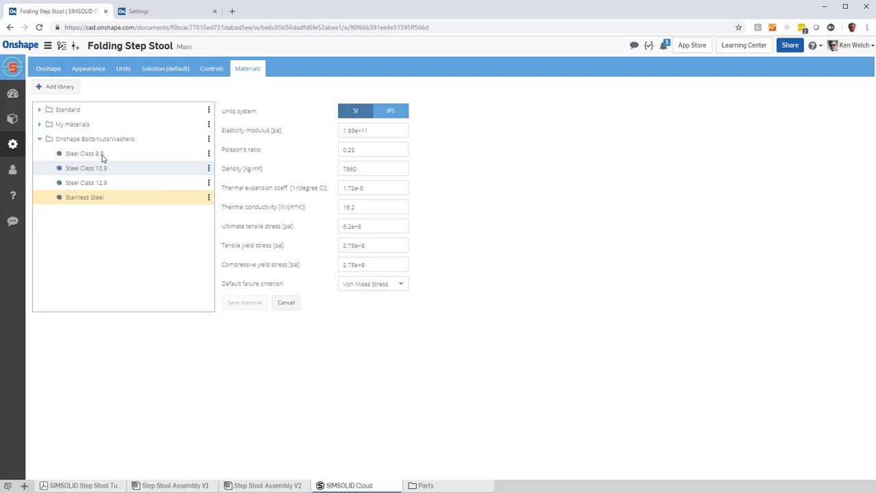
Copy Standard > Titanium Alloys > Titanium - As Cast into the Onshape Bolts/Nuts/Washers library
{"action": "left_click", "coordinate": [39, 109]}
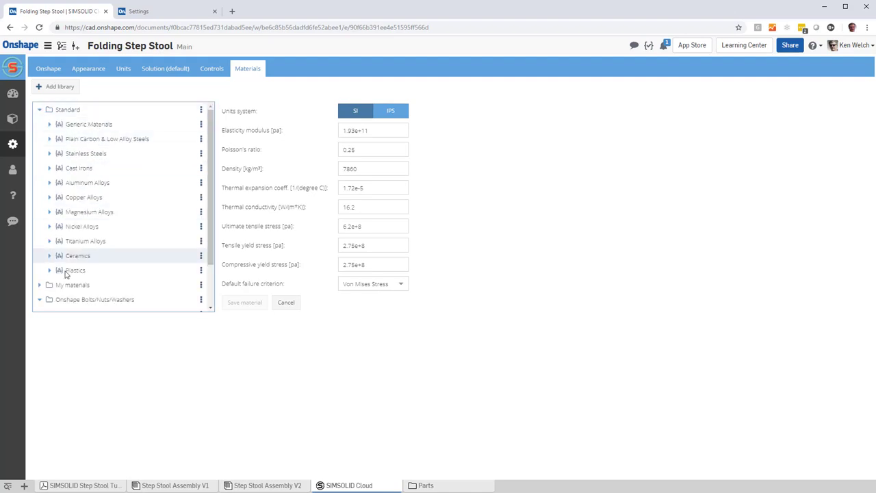
{"action": "left_click", "coordinate": [49, 241]}
{"action": "right_click", "coordinate": [97, 258]}
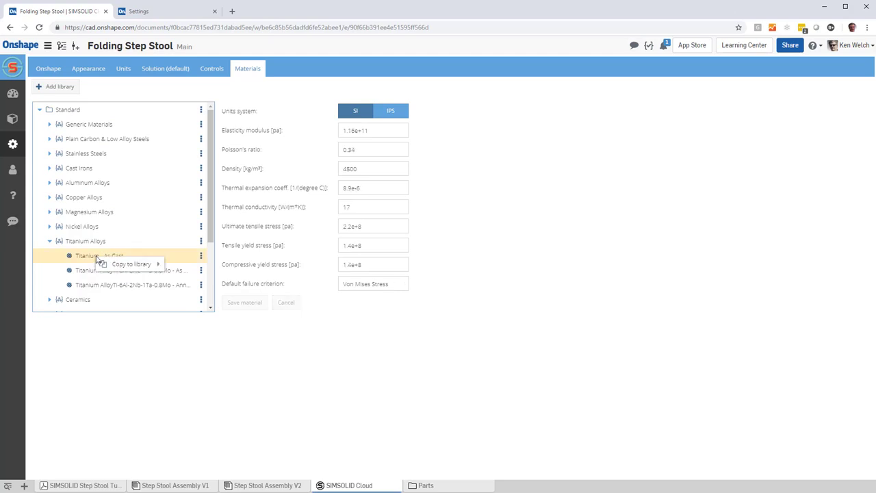
{"action": "mouse_move", "coordinate": [137, 264]}
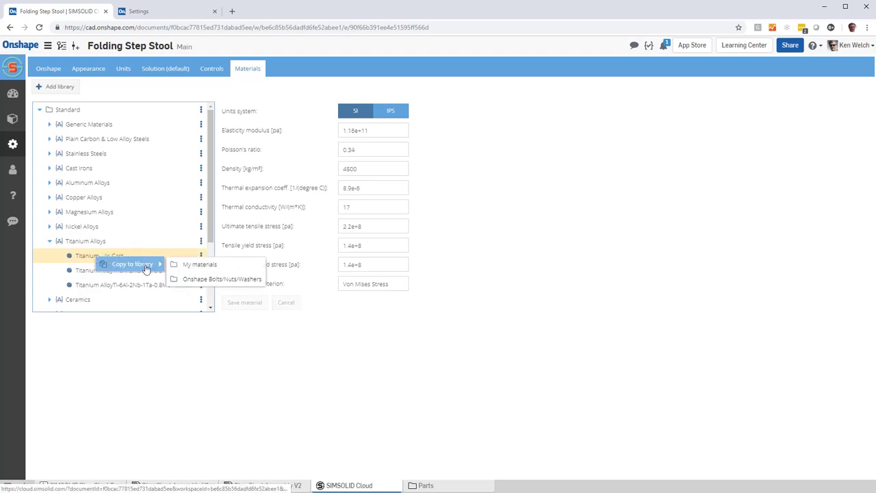
{"action": "left_click", "coordinate": [231, 280]}
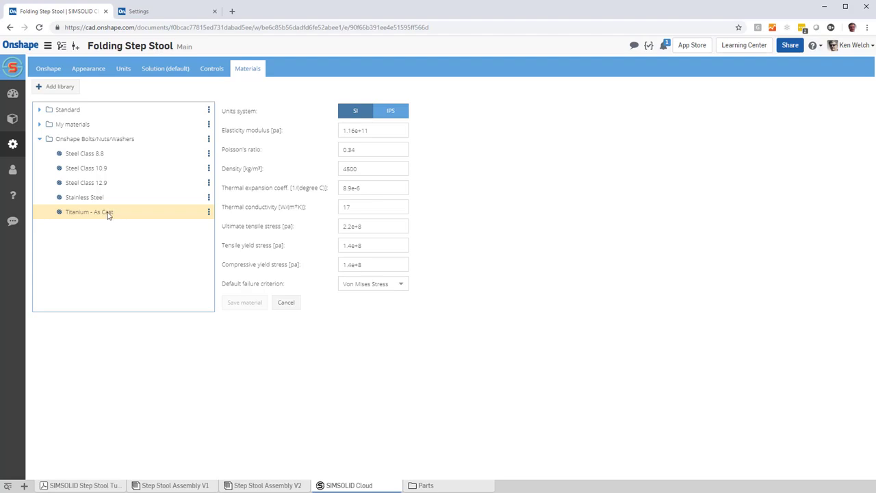
Rename the copied material to Titanium Grade 5
{"action": "right_click", "coordinate": [114, 215]}
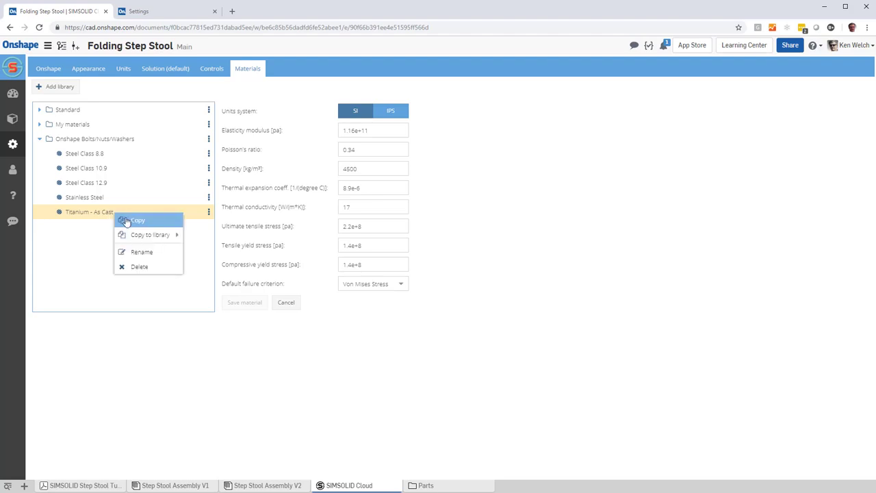
{"action": "left_click", "coordinate": [142, 252]}
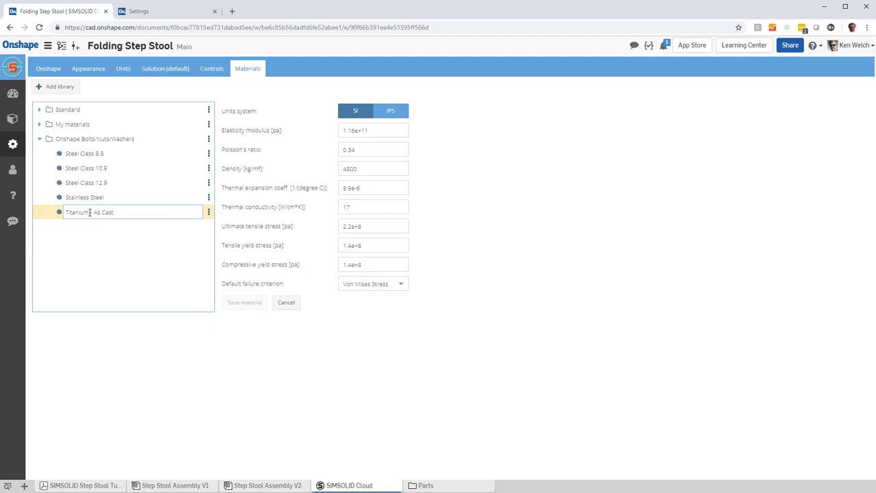
{"action": "left_click_drag", "start_coordinate": [95, 213], "coordinate": [142, 209]}
{"action": "key", "text": "BackSpace"}
{"action": "key", "text": "Return"}
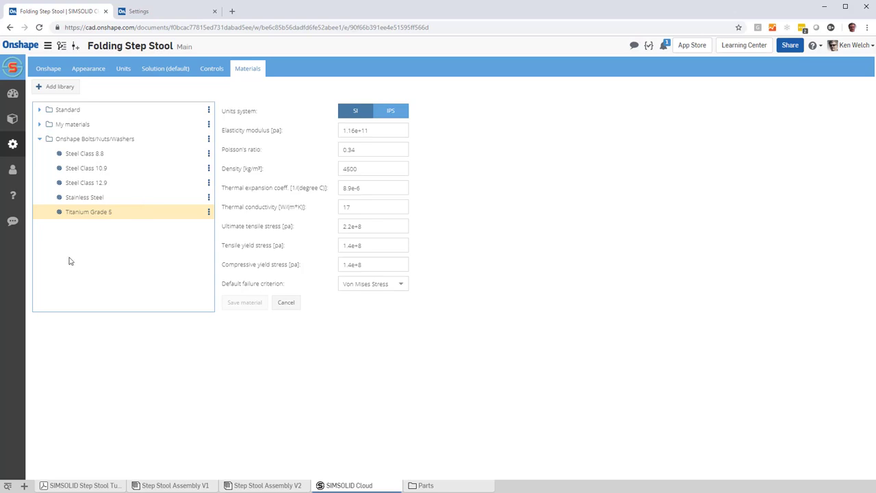